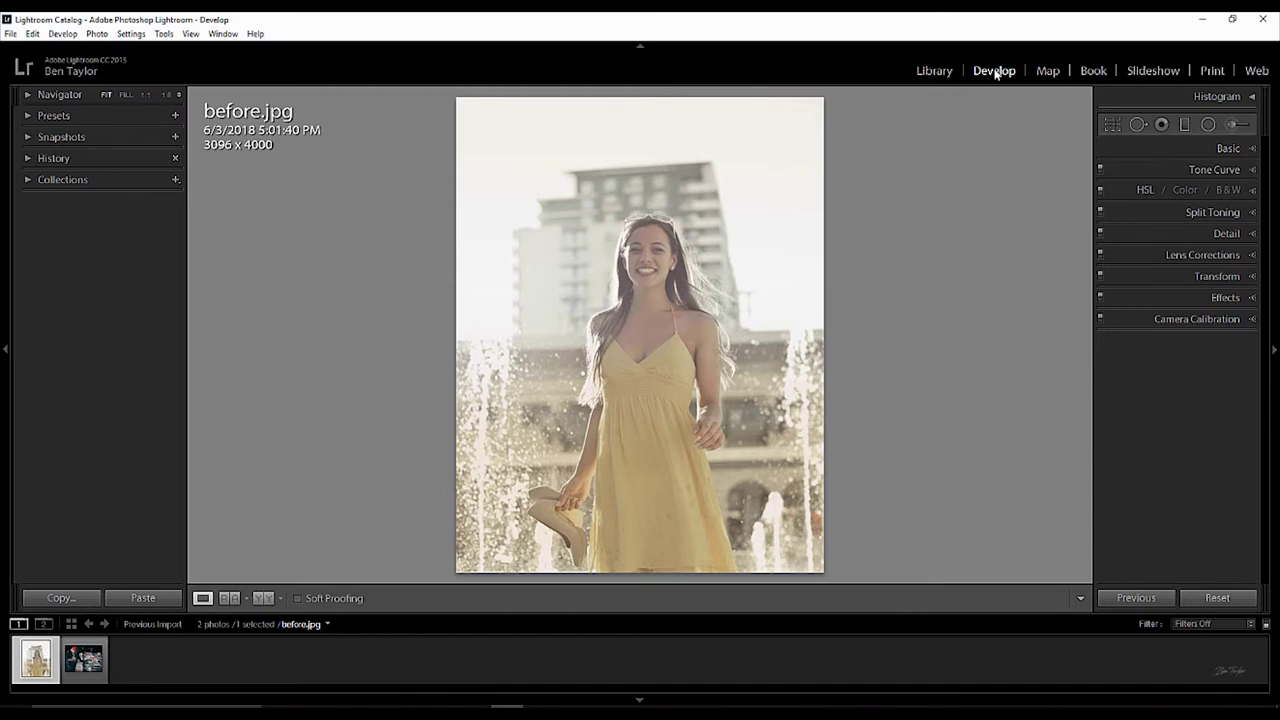
Step: Return to before.jpg in Develop and expand its Tone Curve panel, showing the linear RGB curve
{"action": "left_click", "coordinate": [941, 78]}
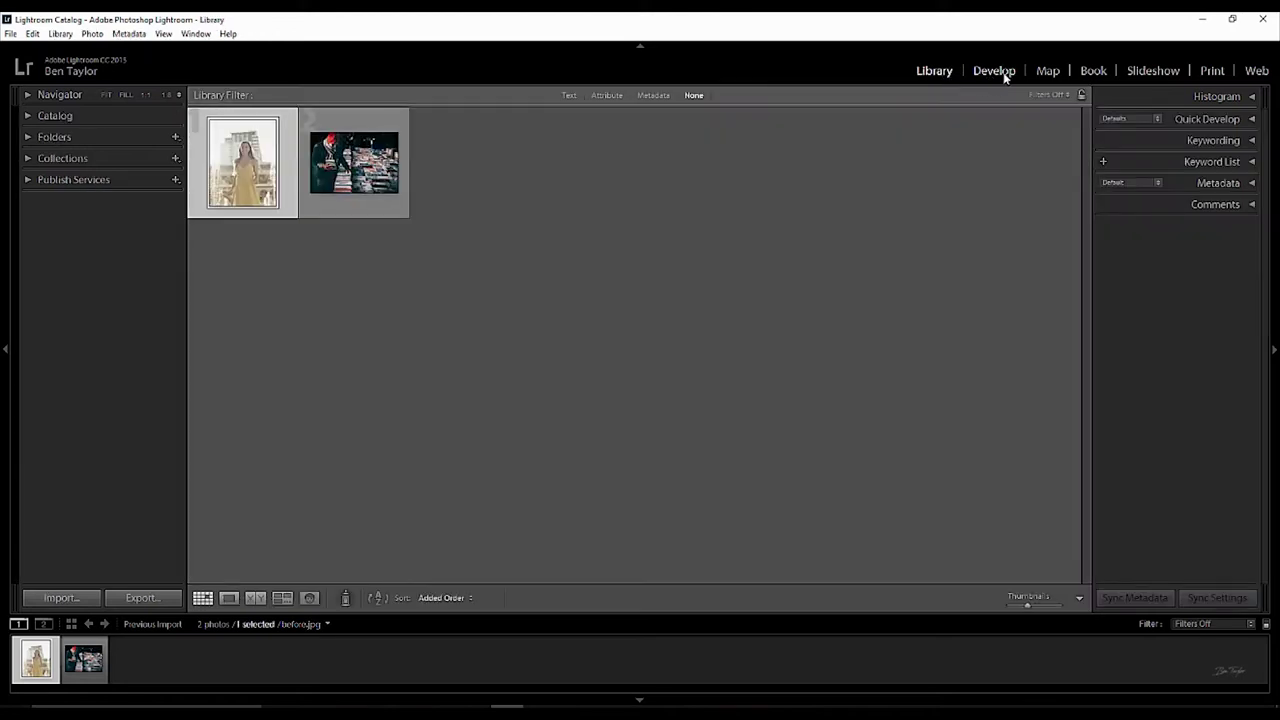
{"action": "left_click", "coordinate": [1005, 77]}
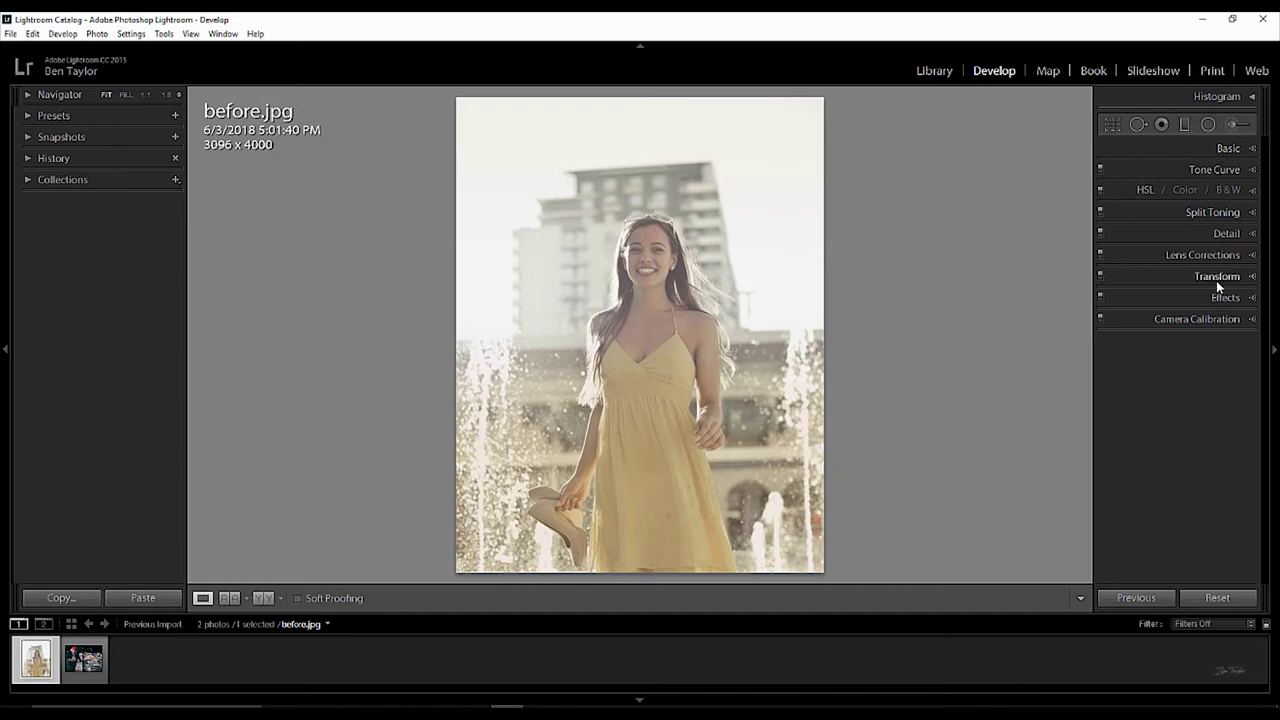
{"action": "left_click", "coordinate": [1254, 174]}
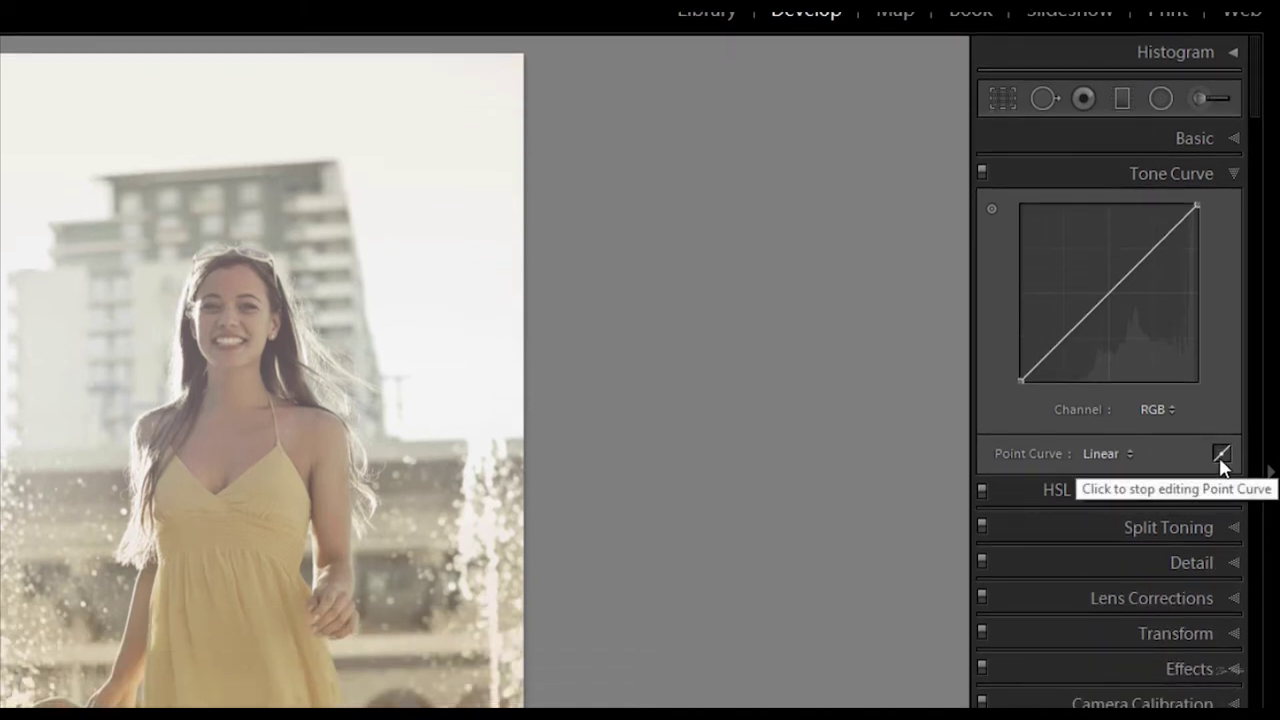
Step: Switch the tone curve to Region sliders, with Highlights, Lights, Darks and Shadows all at 0
{"action": "left_click", "coordinate": [1220, 456]}
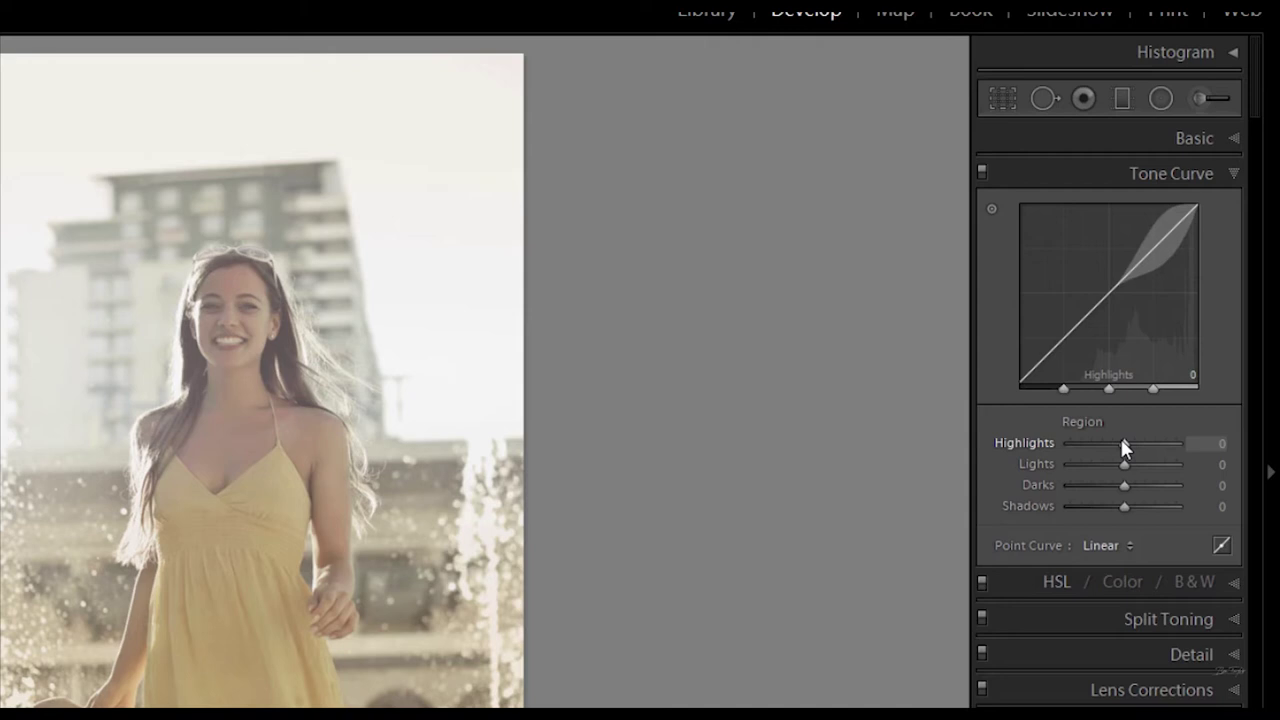
Step: Try out the Region sliders, ending at Highlights −3, Lights −1, Darks +3, Shadows +1
{"action": "left_click_drag", "start_coordinate": [1120, 444], "coordinate": [1124, 447]}
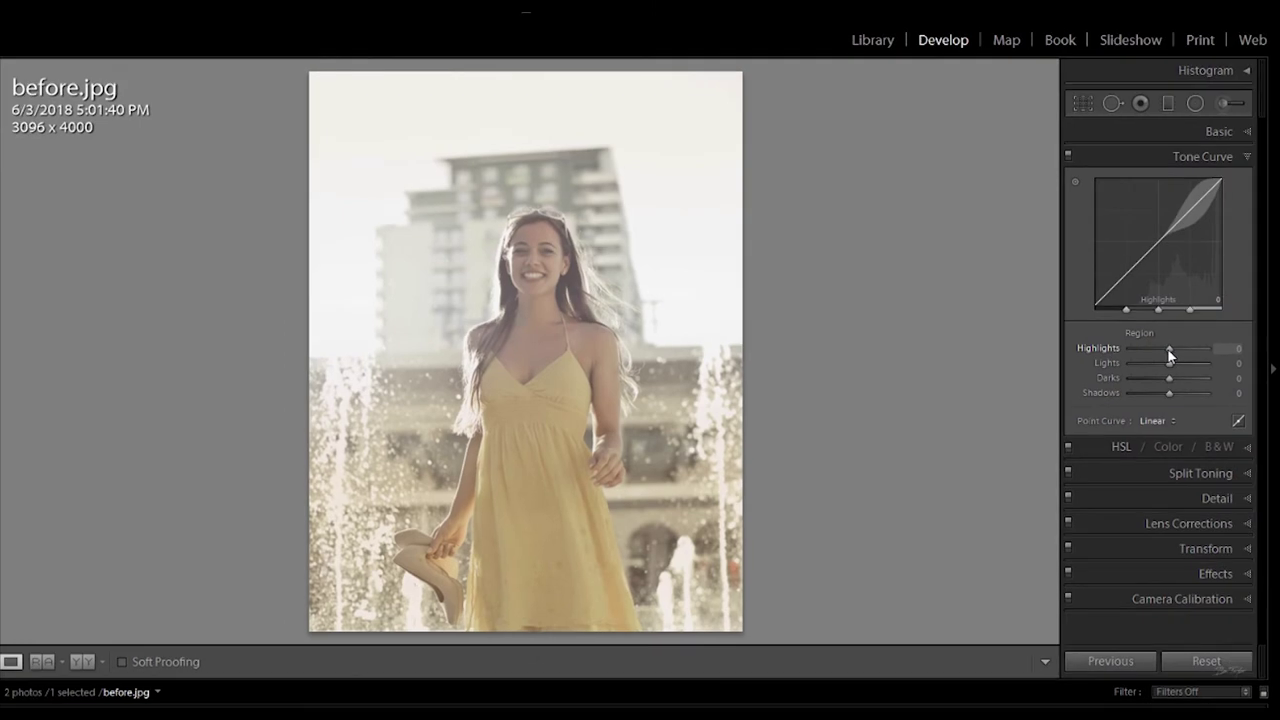
{"action": "left_click_drag", "start_coordinate": [1168, 350], "coordinate": [1135, 352]}
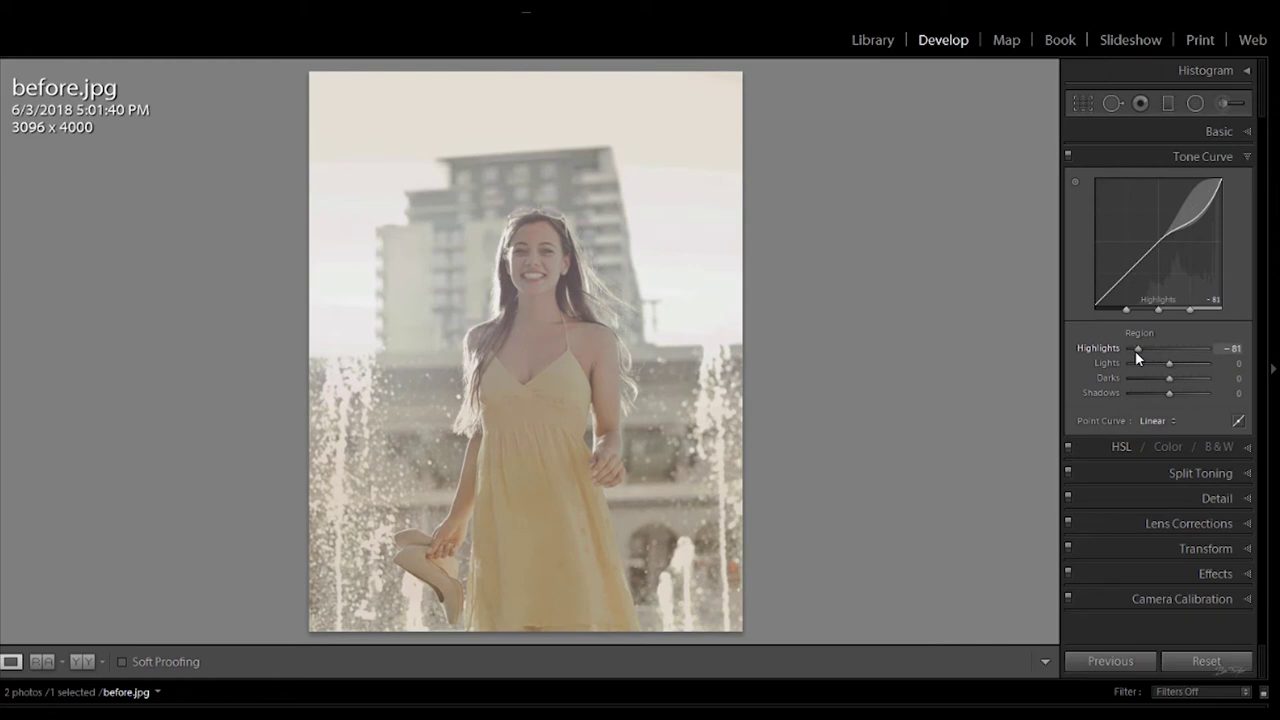
{"action": "left_click_drag", "start_coordinate": [1136, 351], "coordinate": [1185, 346]}
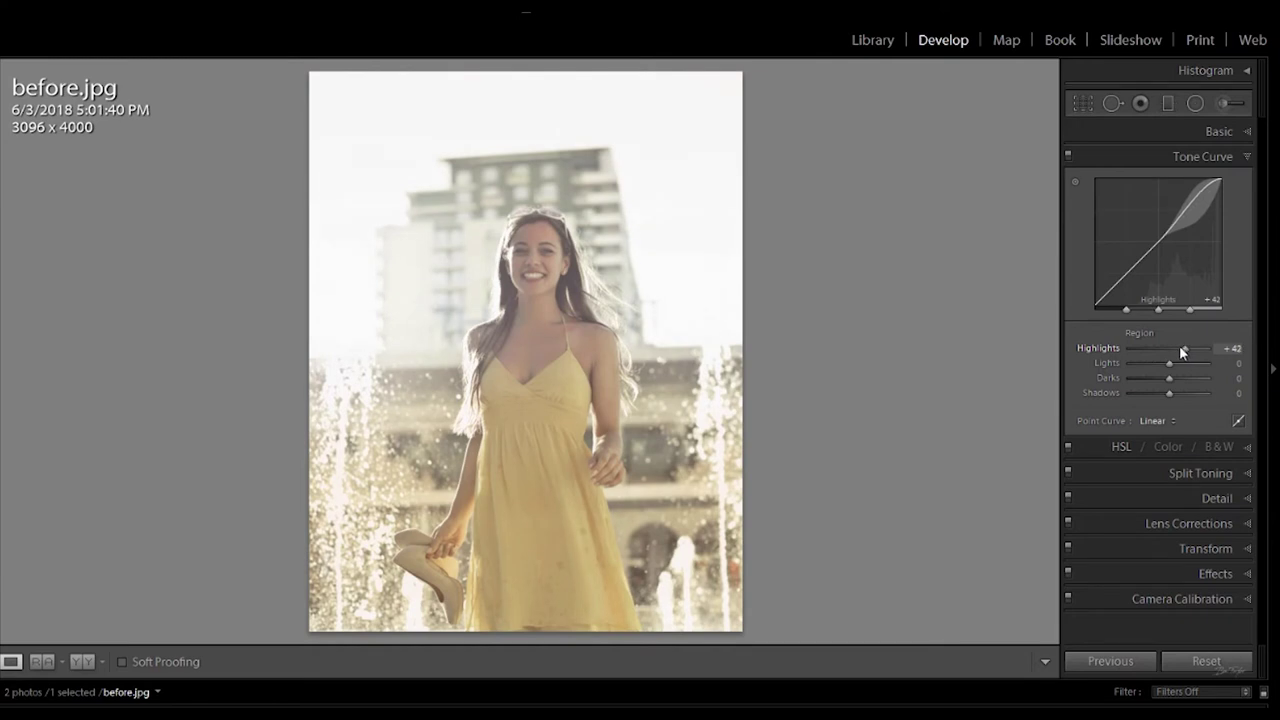
{"action": "left_click_drag", "start_coordinate": [1183, 350], "coordinate": [1166, 355]}
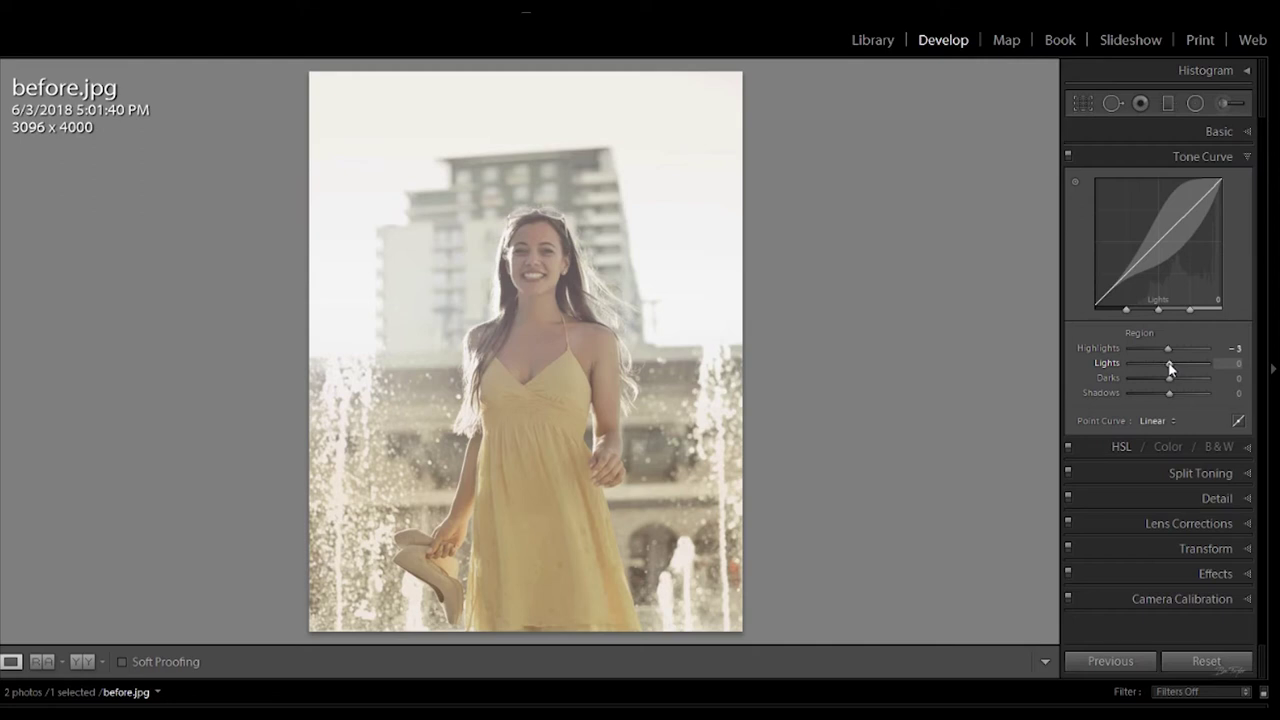
{"action": "mouse_move", "coordinate": [1168, 363]}
{"action": "left_mouse_down"}
{"action": "mouse_move", "coordinate": [1156, 363]}
{"action": "mouse_move", "coordinate": [1188, 360]}
{"action": "mouse_move", "coordinate": [1169, 368]}
{"action": "left_mouse_up"}
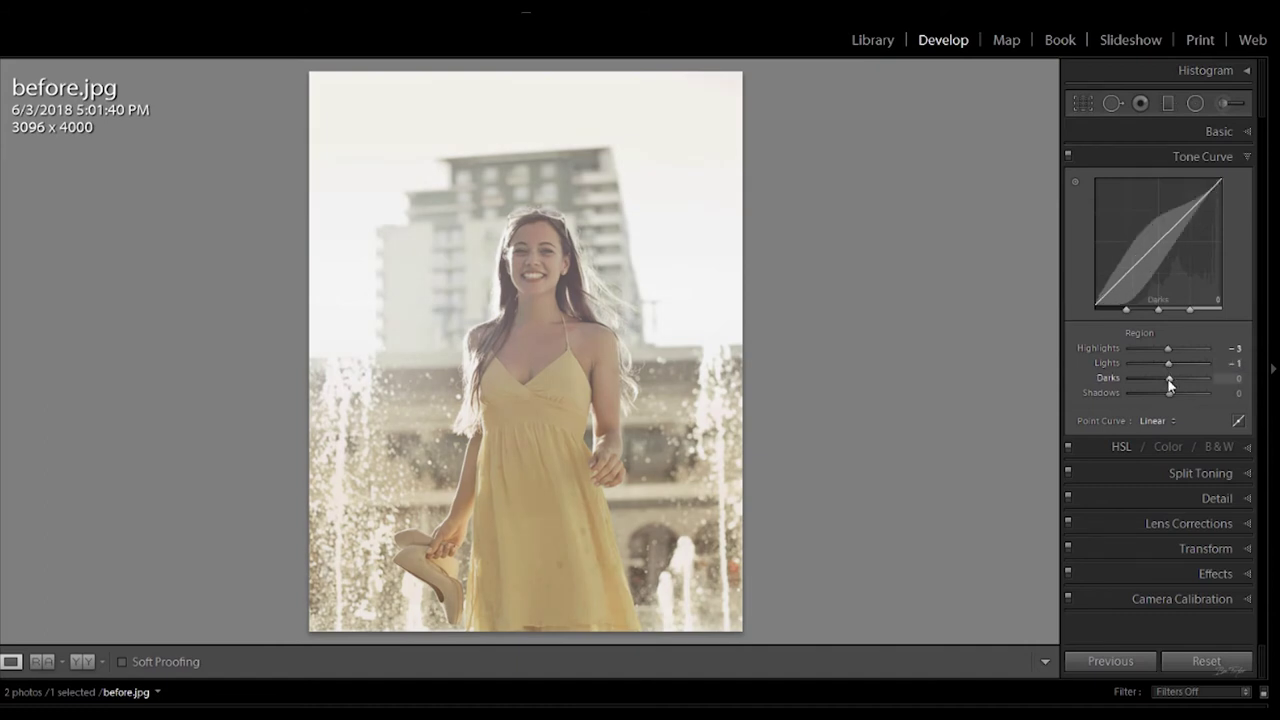
{"action": "mouse_move", "coordinate": [1169, 383]}
{"action": "left_mouse_down"}
{"action": "mouse_move", "coordinate": [1155, 378]}
{"action": "mouse_move", "coordinate": [1171, 388]}
{"action": "mouse_move", "coordinate": [1152, 394]}
{"action": "mouse_move", "coordinate": [1180, 392]}
{"action": "mouse_move", "coordinate": [1166, 398]}
{"action": "left_mouse_up"}
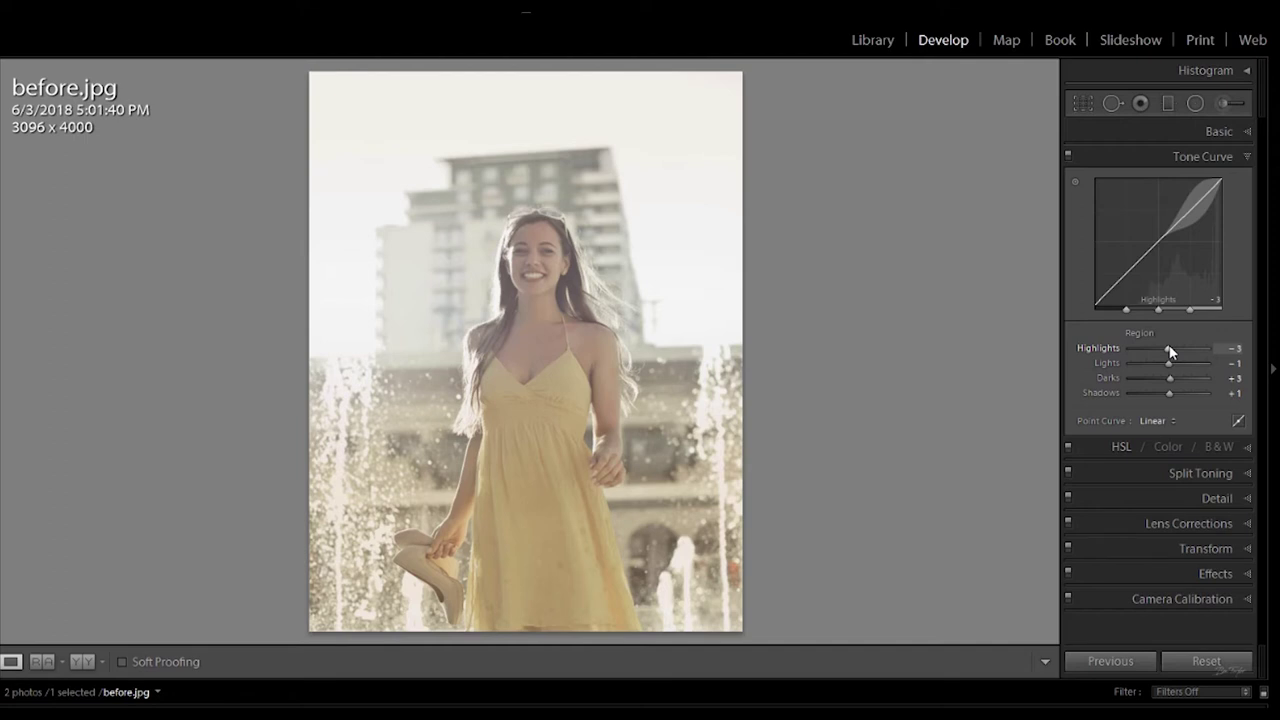
Step: Switch back to point-curve editing and add shadow and midtone anchors to the RGB curve
{"action": "left_click", "coordinate": [1239, 422]}
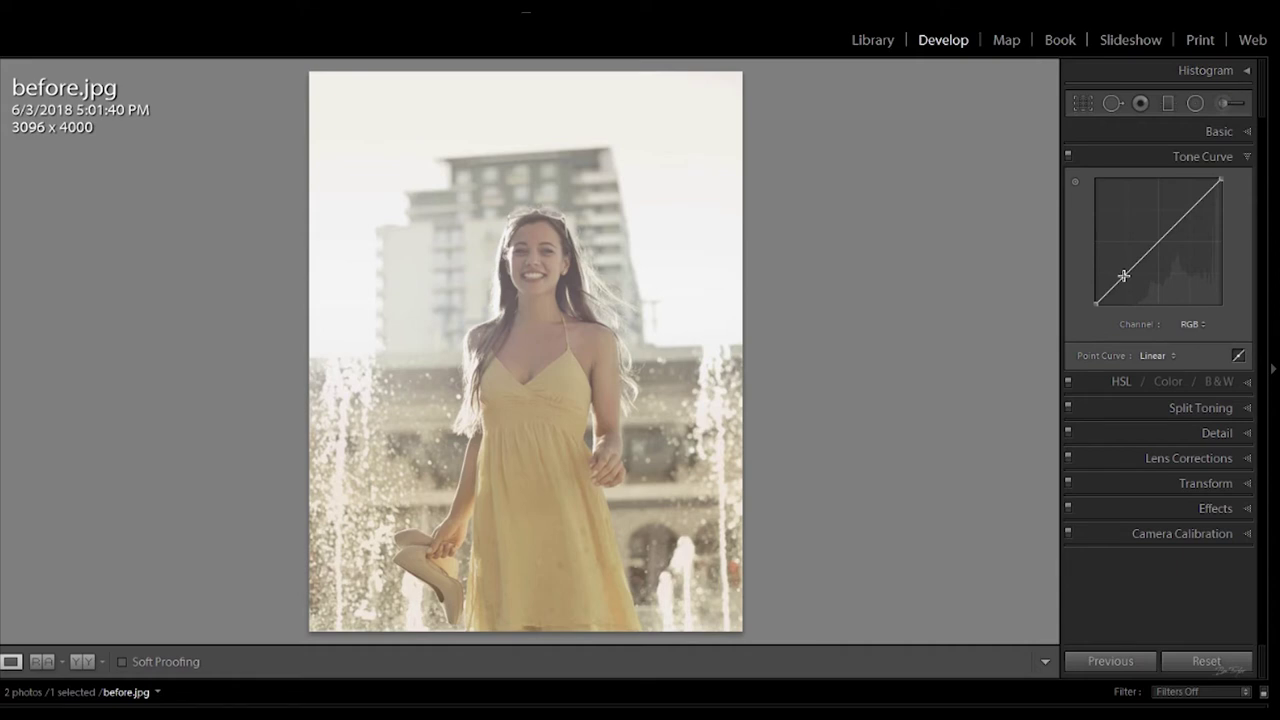
{"action": "left_click", "coordinate": [1124, 276]}
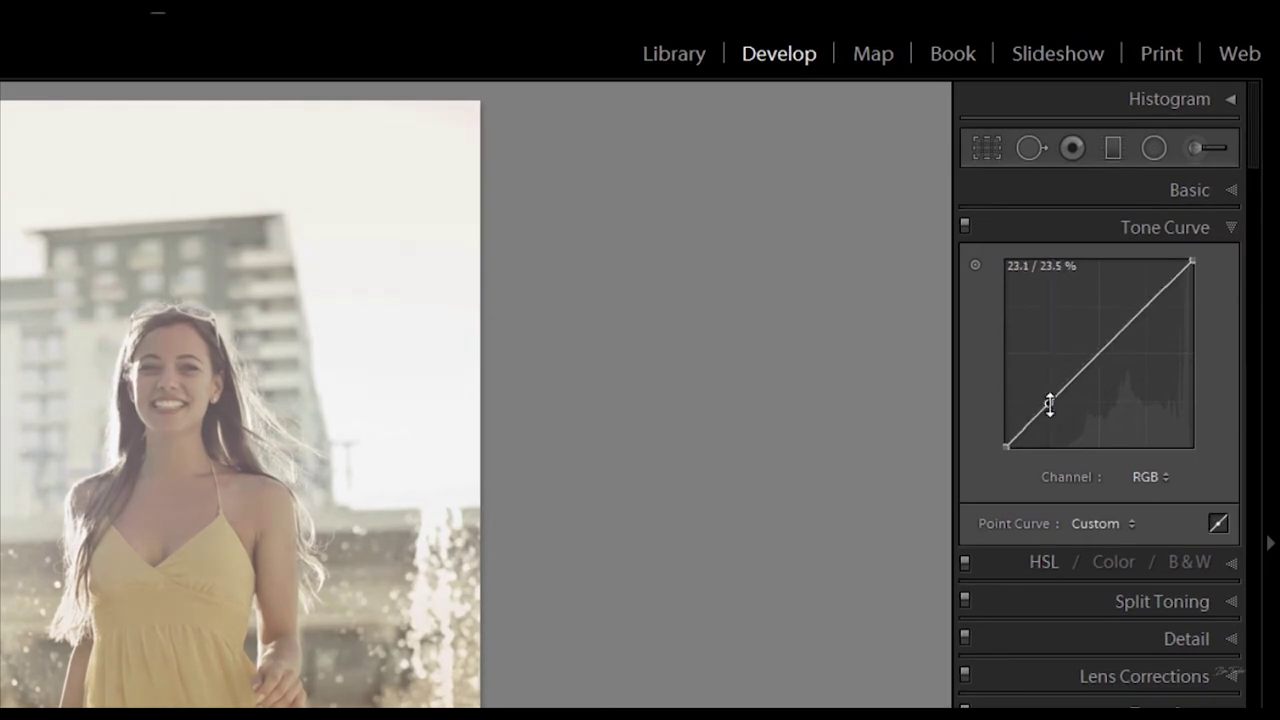
{"action": "left_click", "coordinate": [1099, 353]}
Step: Add a third anchor in the highlights, near the three-quarter tone of the RGB curve
{"action": "left_click", "coordinate": [1144, 307]}
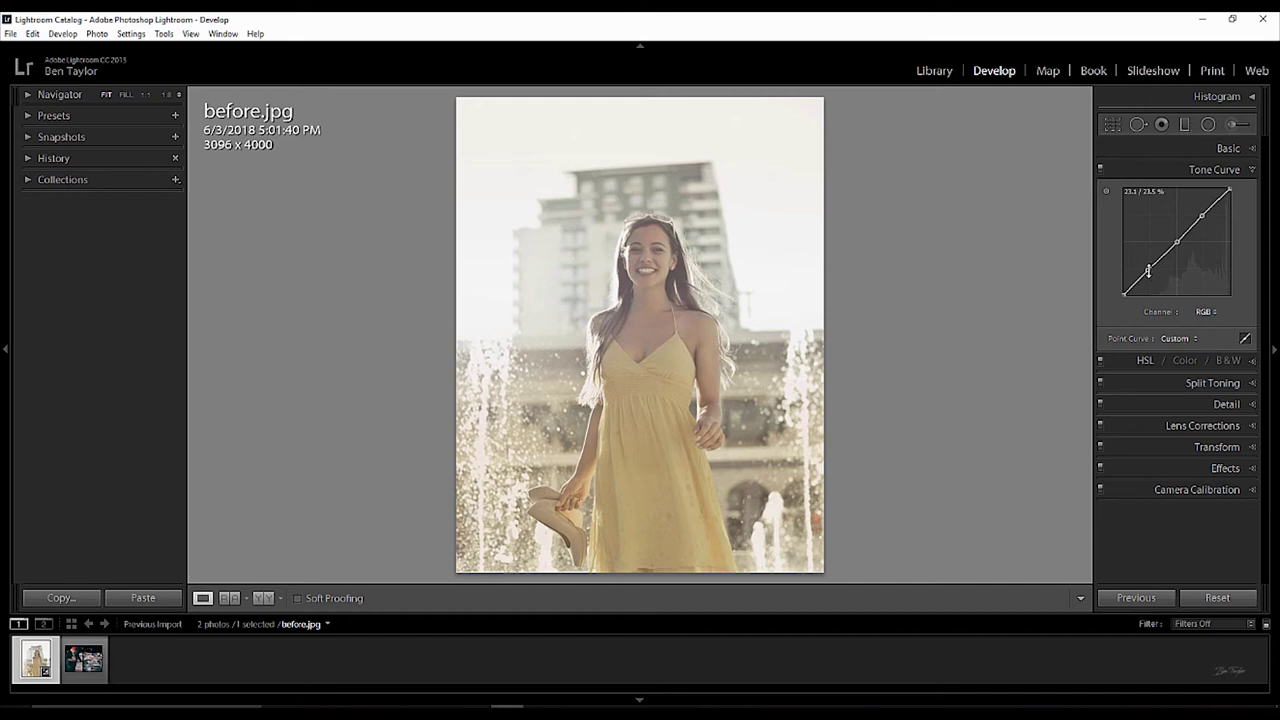
Step: Lower the shadows point and raise the highlights point to about 77.6 / 90.8 %
{"action": "left_click", "coordinate": [1148, 270]}
{"action": "left_click_drag", "start_coordinate": [1148, 270], "coordinate": [1149, 275]}
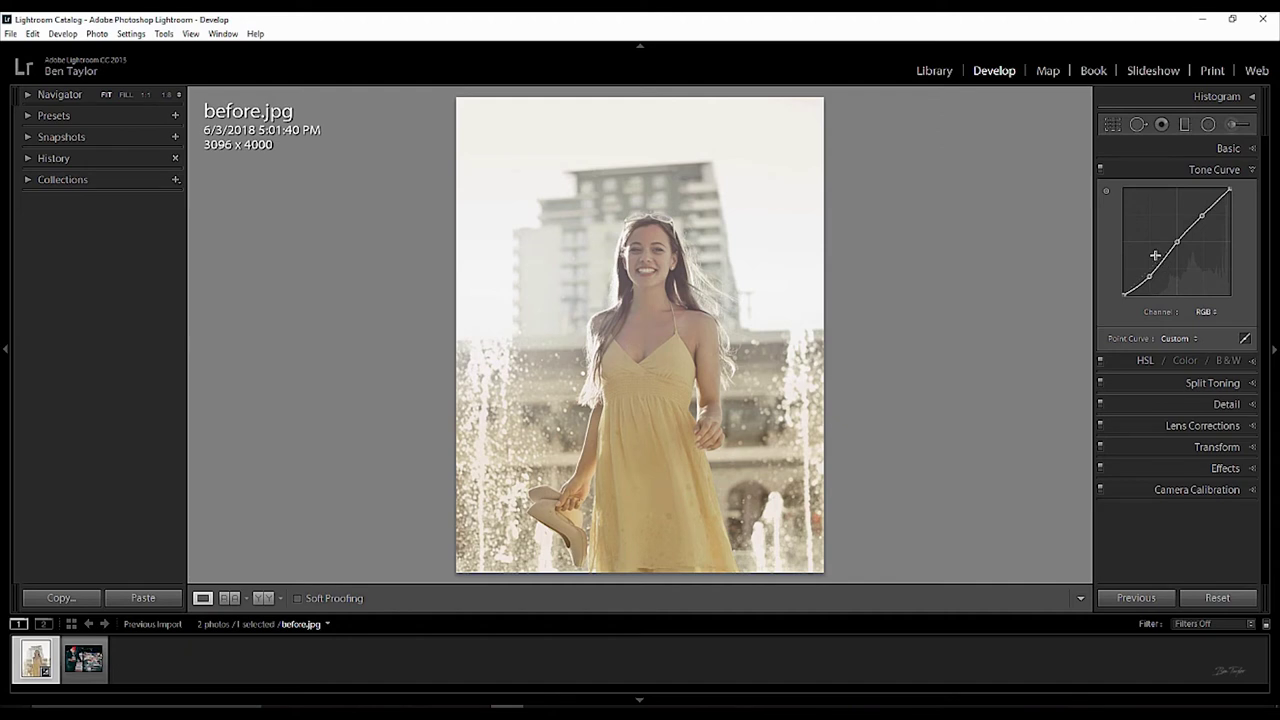
{"action": "left_click_drag", "start_coordinate": [1202, 216], "coordinate": [1205, 207]}
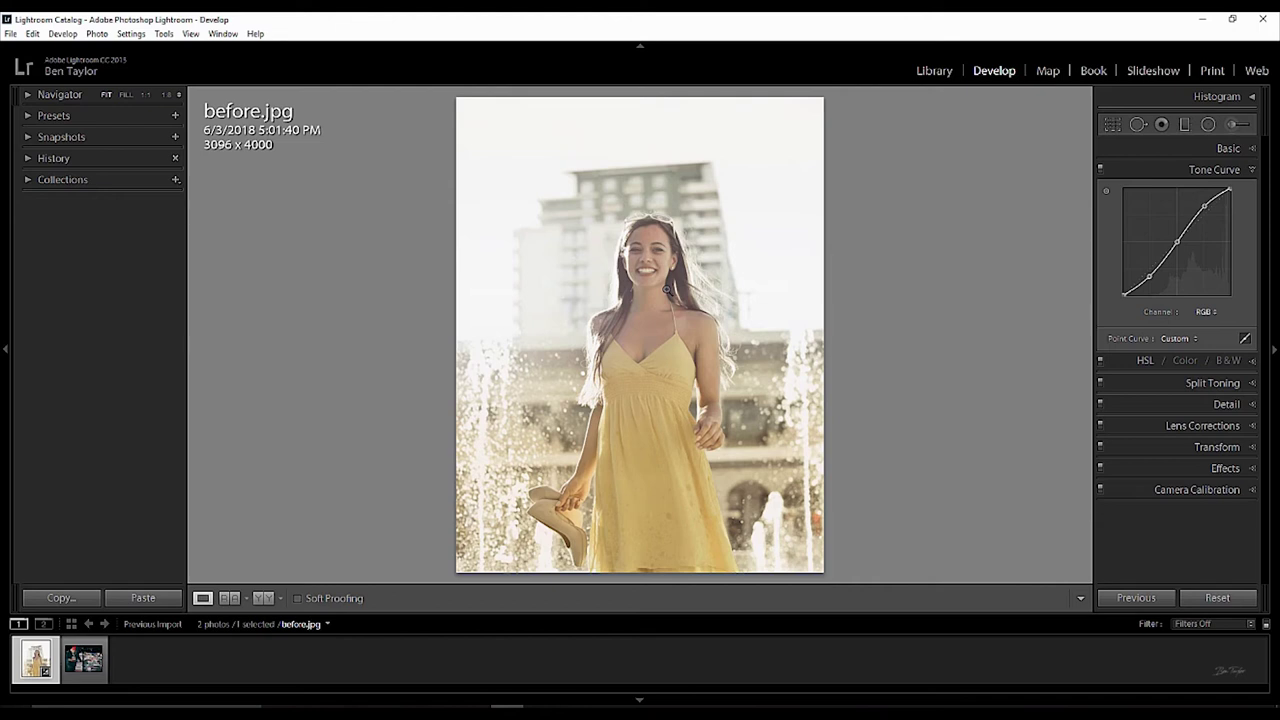
Step: Compare Before/After, then deepen the shadows point and lift the highlights point slightly more
{"action": "key", "text": "backslash"}
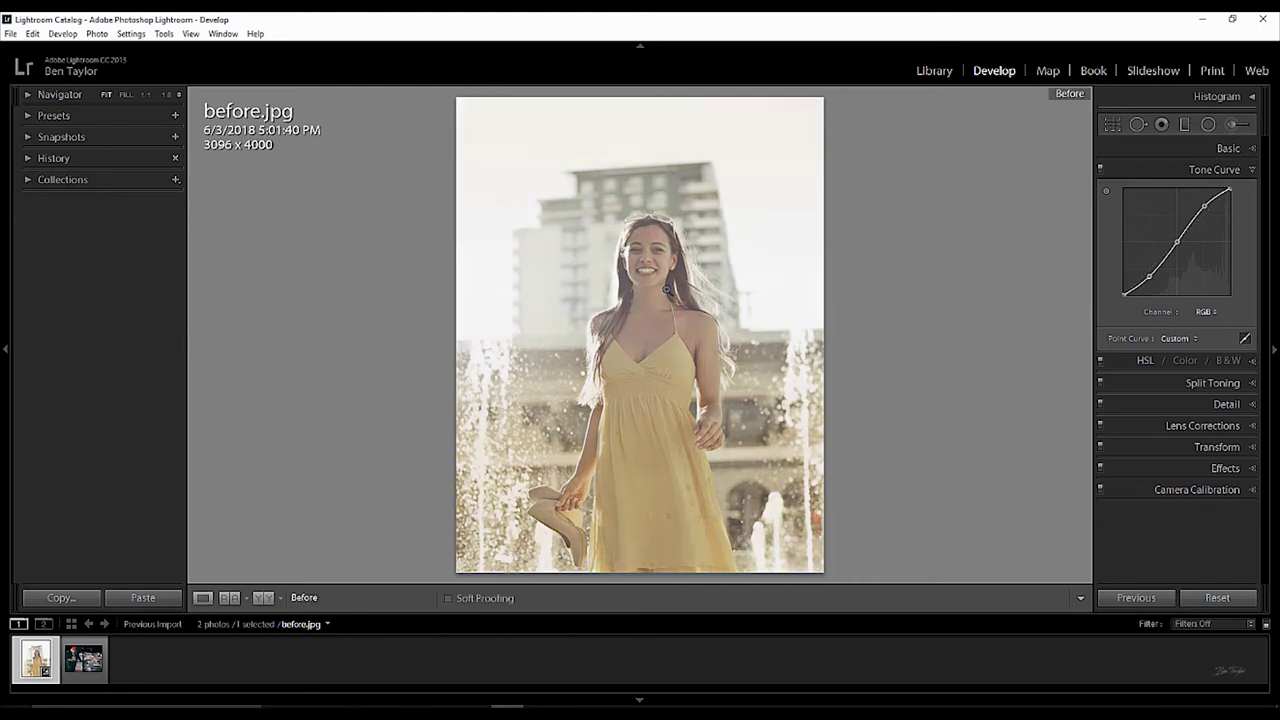
{"action": "key", "text": "backslash"}
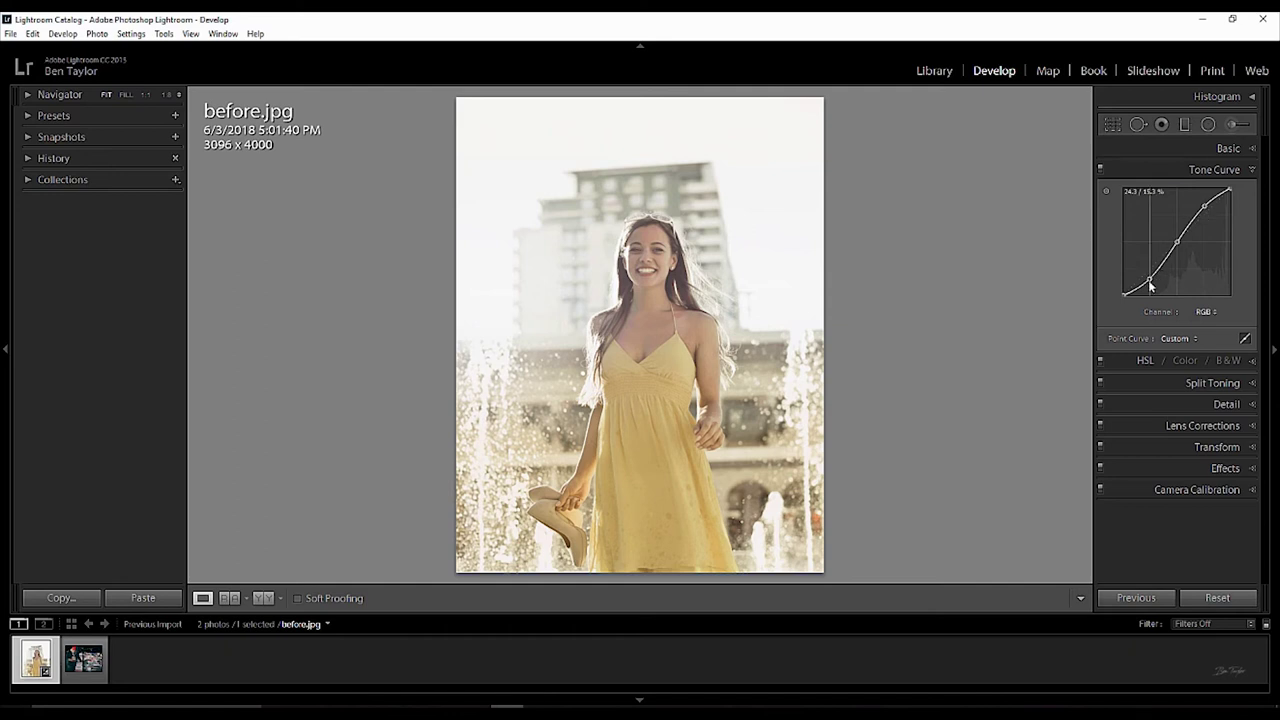
{"action": "left_click_drag", "start_coordinate": [1150, 279], "coordinate": [1149, 283]}
{"action": "left_click_drag", "start_coordinate": [1204, 206], "coordinate": [1203, 205]}
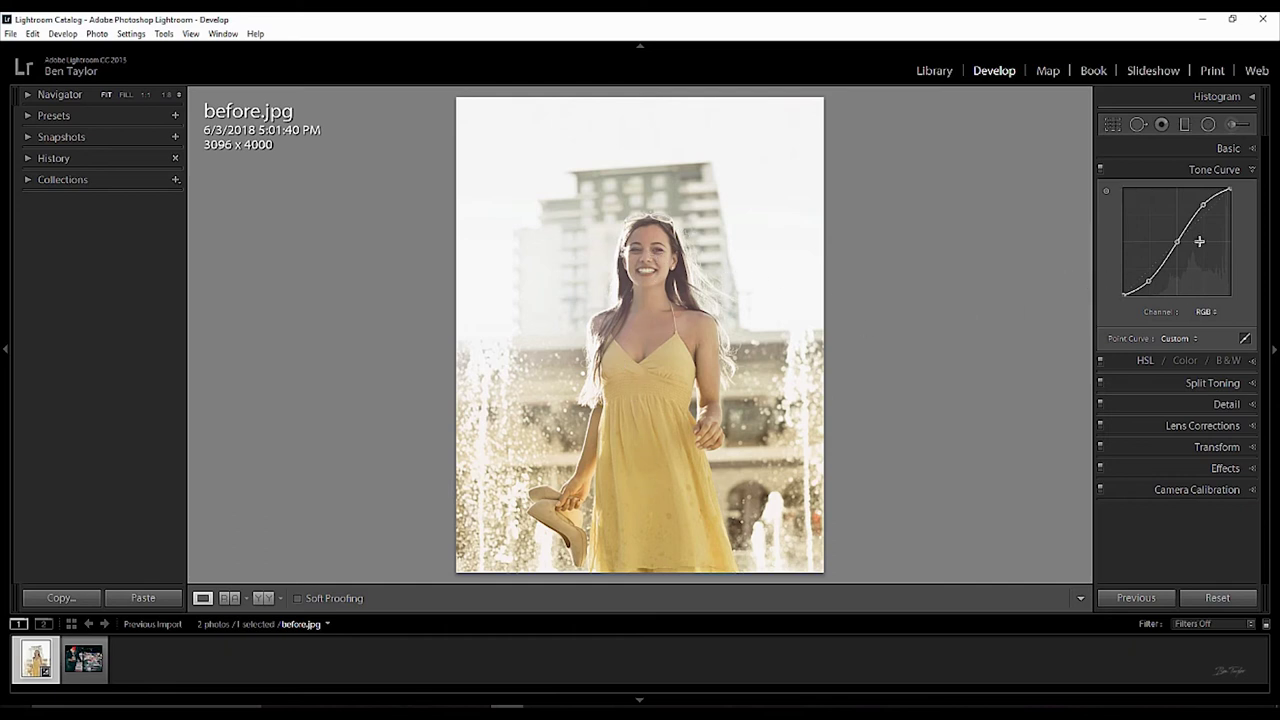
Step: Lower the midtone point slightly and compare the darker result against the original
{"action": "left_click_drag", "start_coordinate": [1178, 243], "coordinate": [1180, 250]}
{"action": "key", "text": "backslash"}
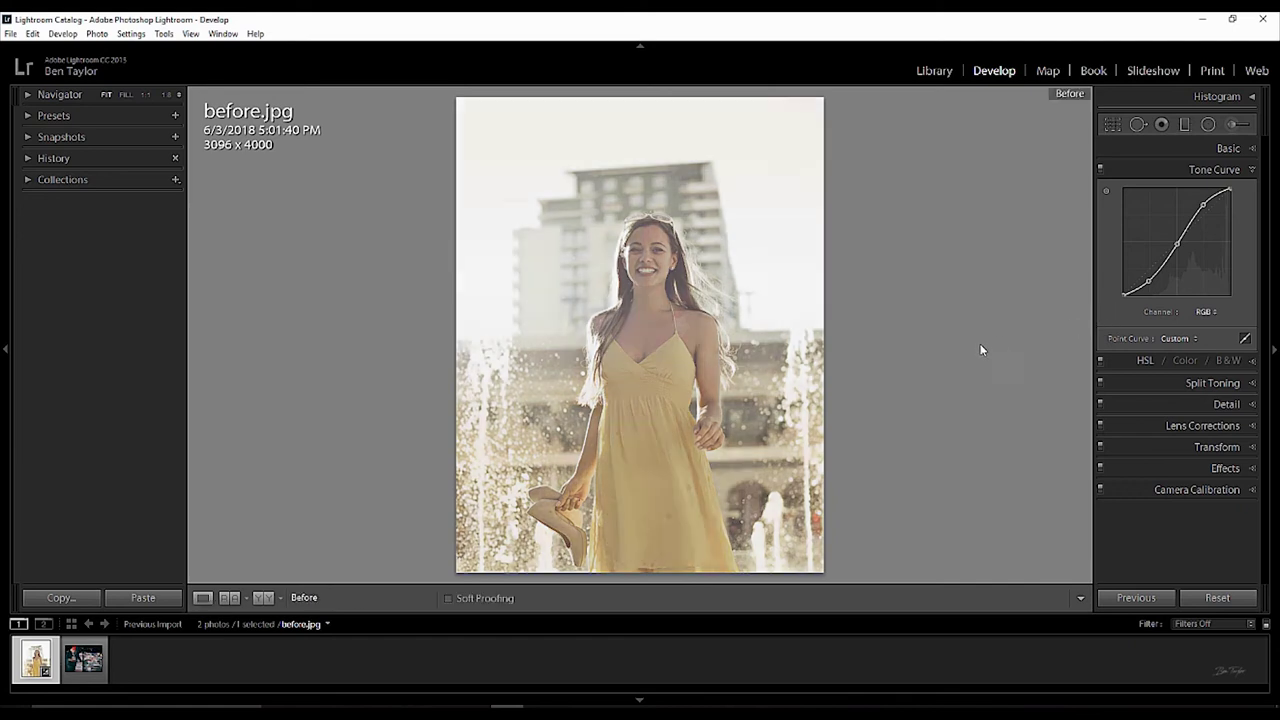
{"action": "key", "text": "backslash"}
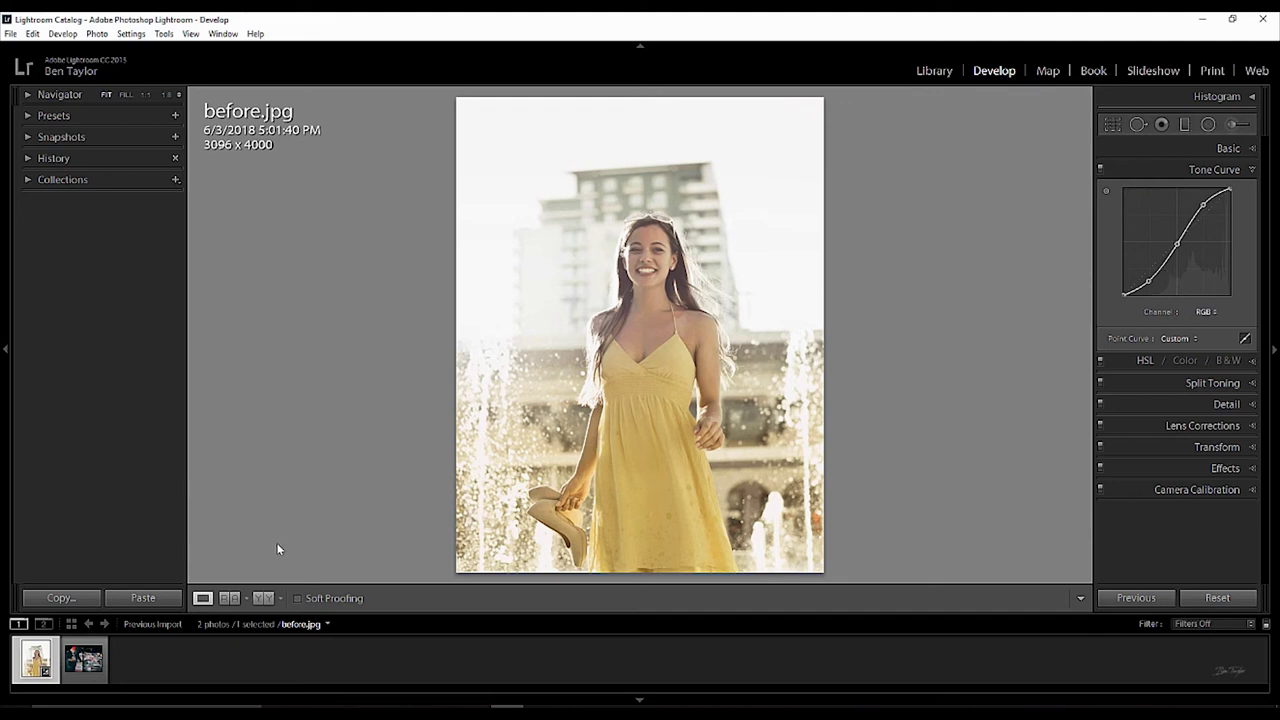
Step: Fade IMAGE-2.jpg by lifting the black point and lowering the white point, then compare Before/After
{"action": "left_click", "coordinate": [75, 665]}
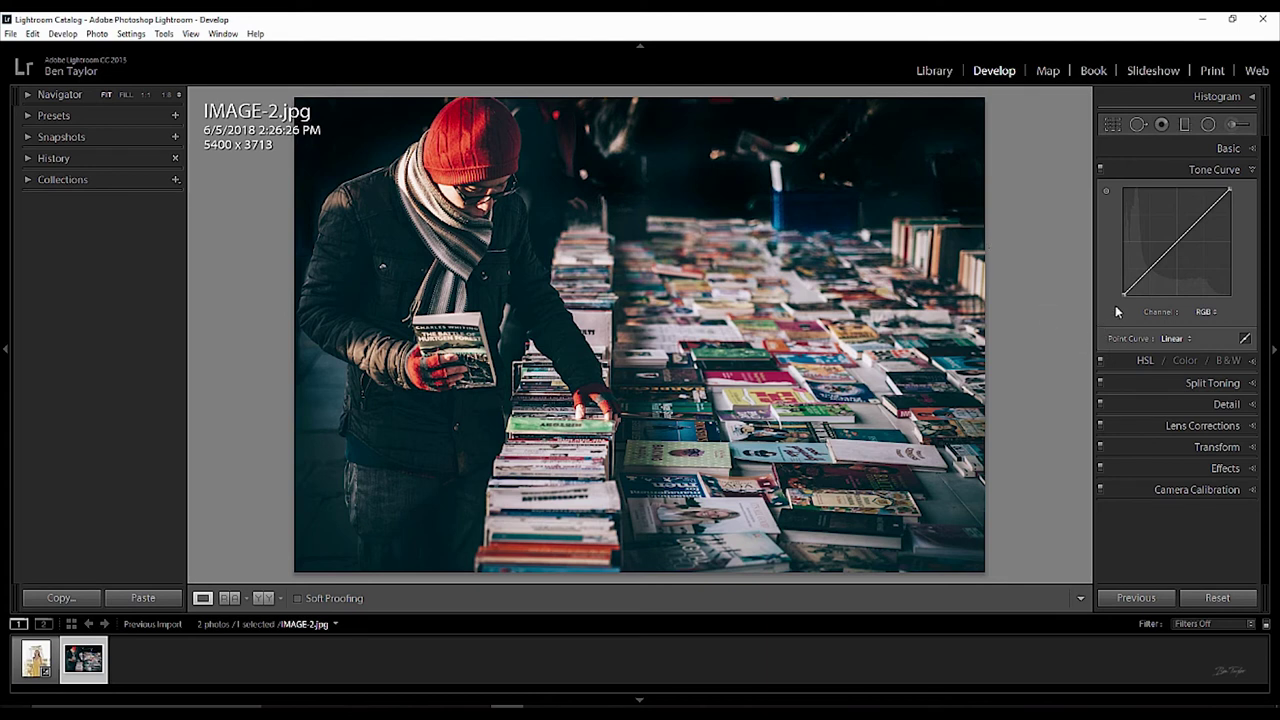
{"action": "left_click_drag", "start_coordinate": [1123, 295], "coordinate": [1120, 288]}
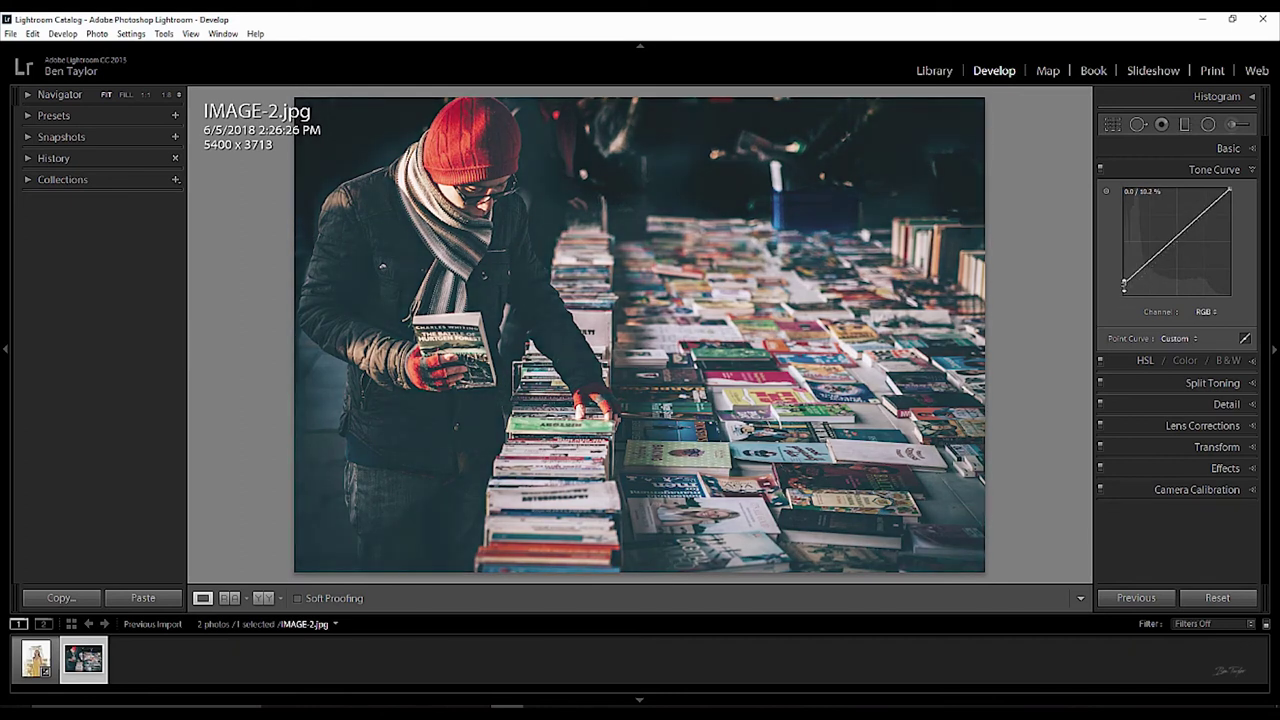
{"action": "left_click_drag", "start_coordinate": [1230, 188], "coordinate": [1234, 197]}
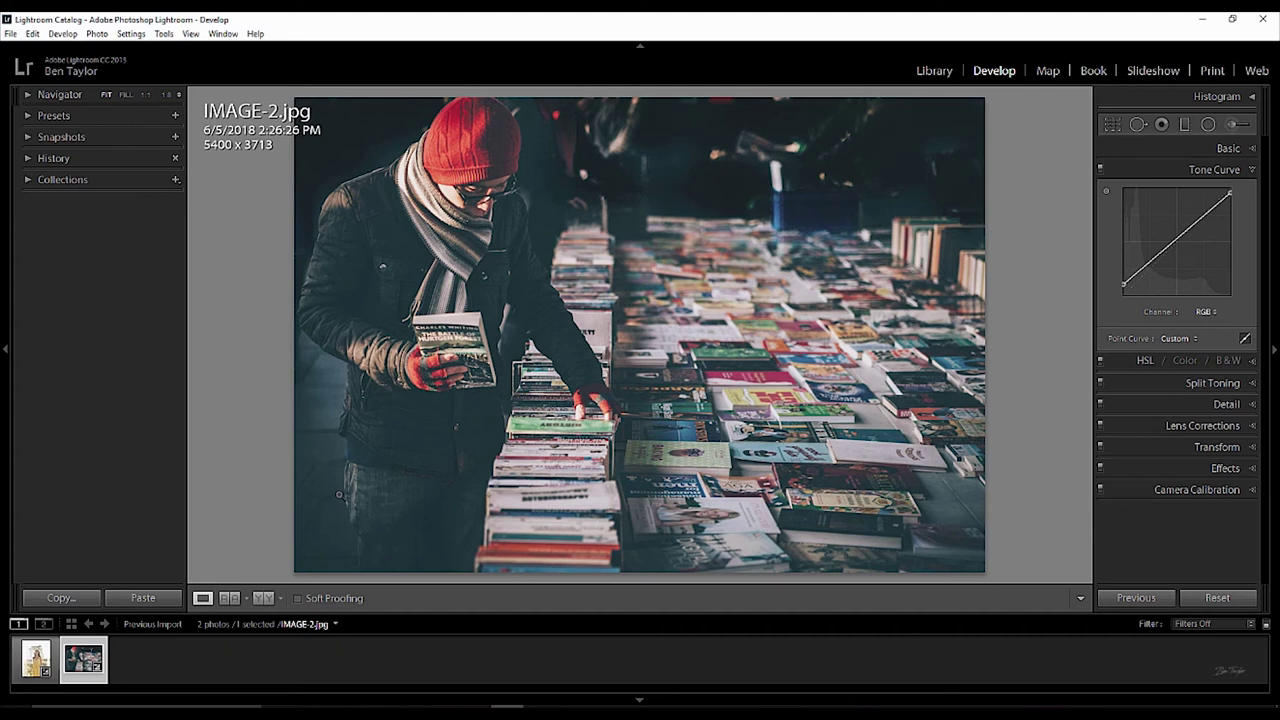
{"action": "key", "text": "backslash"}
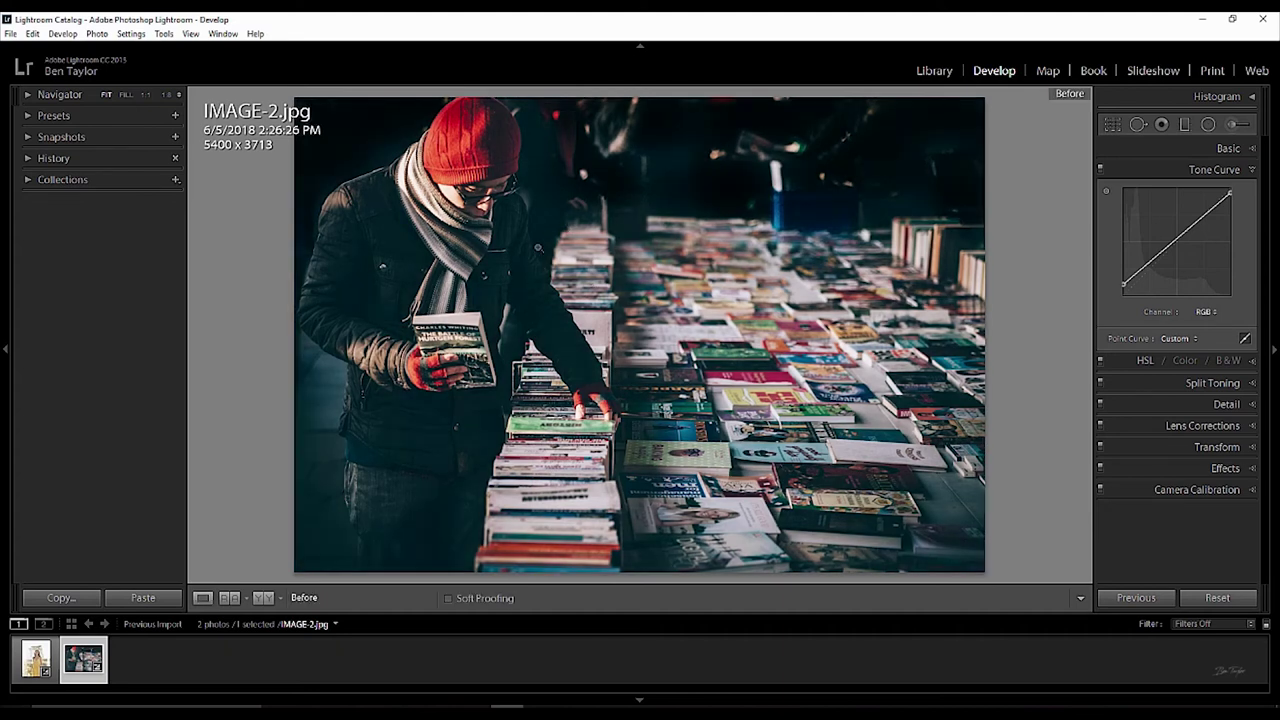
{"action": "key", "text": "backslash"}
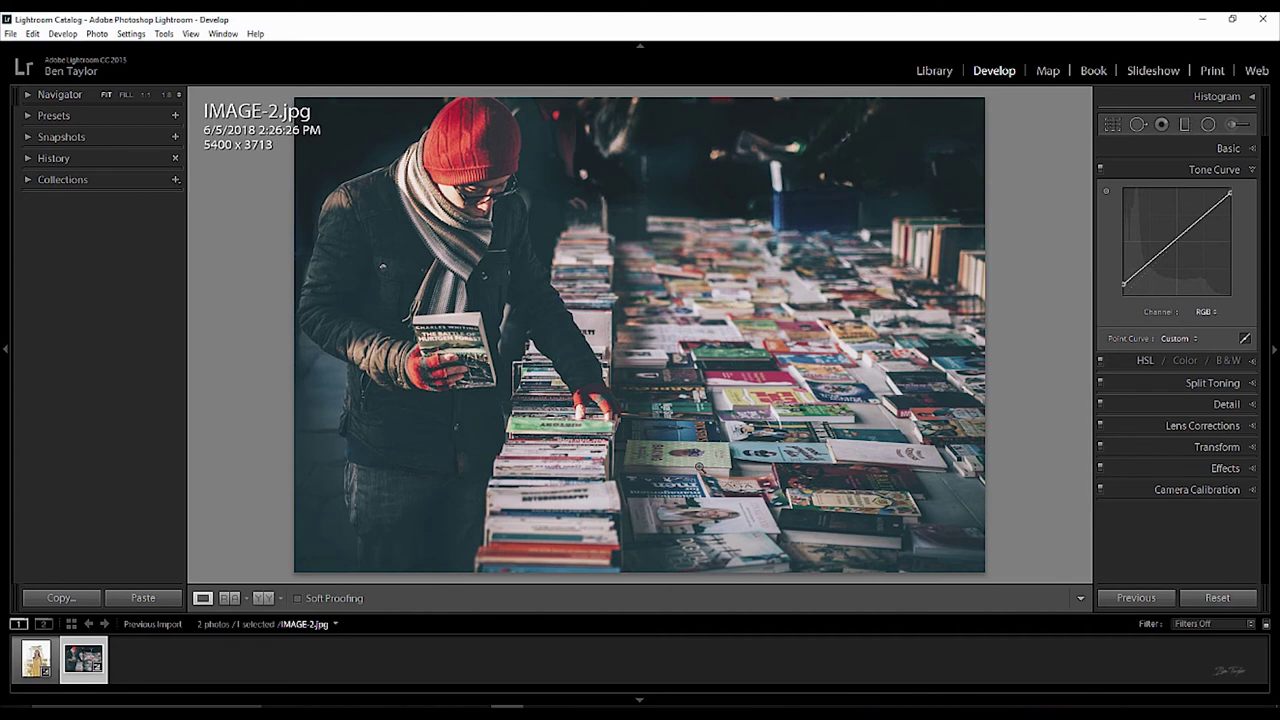
Step: Reset IMAGE-2.jpg so its tone curve returns to linear
{"action": "left_click", "coordinate": [1220, 598]}
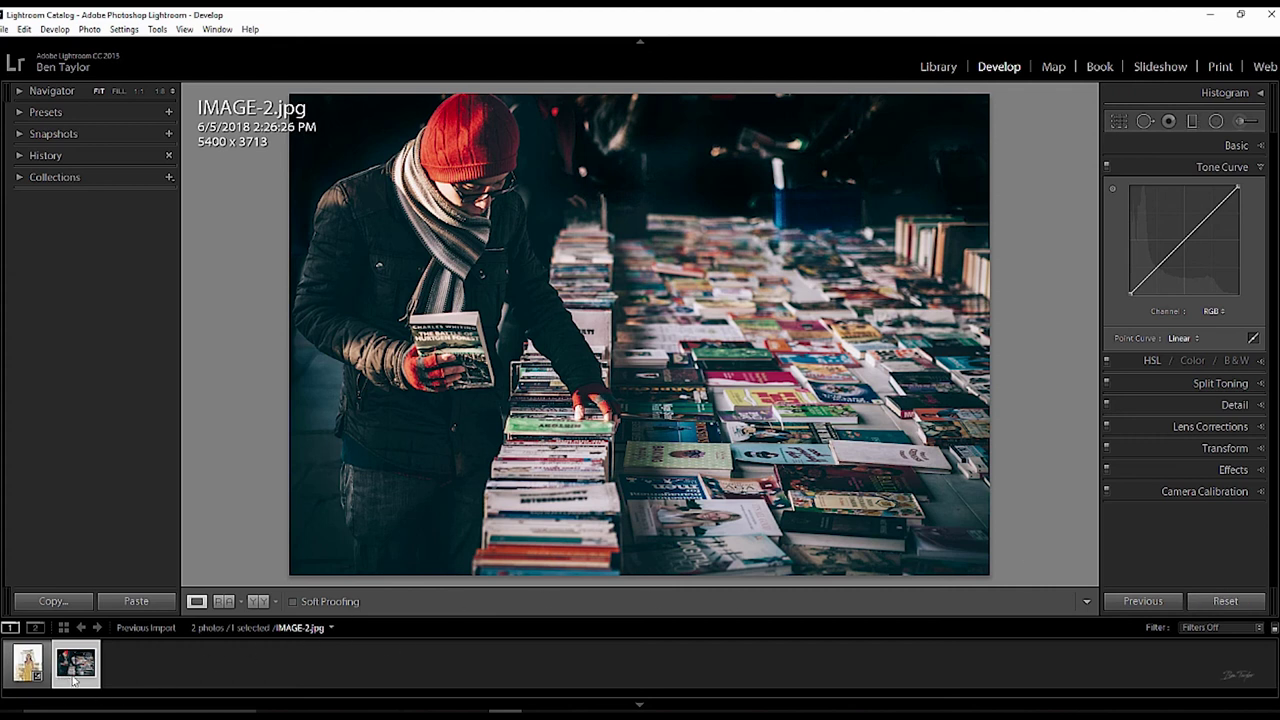
Step: Return to before.jpg and list the Tone Curve channels: RGB, Red, Green and Blue
{"action": "left_click", "coordinate": [20, 668]}
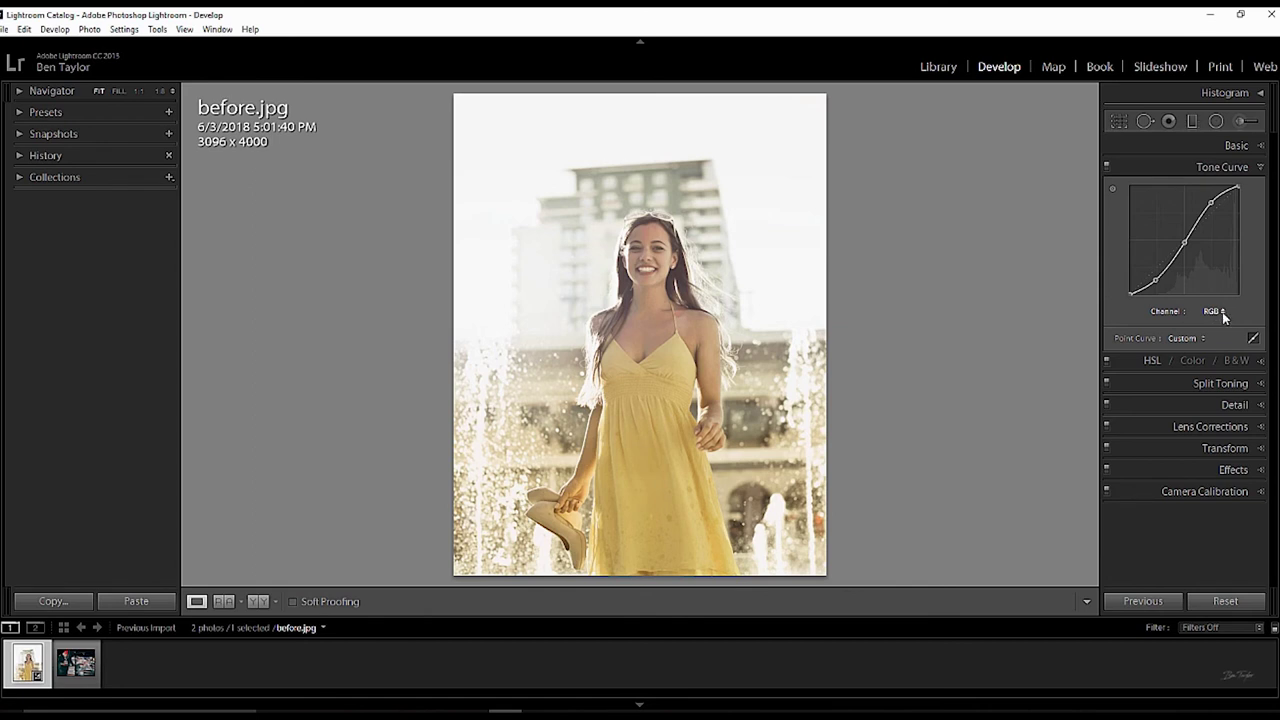
{"action": "left_click", "coordinate": [1222, 315]}
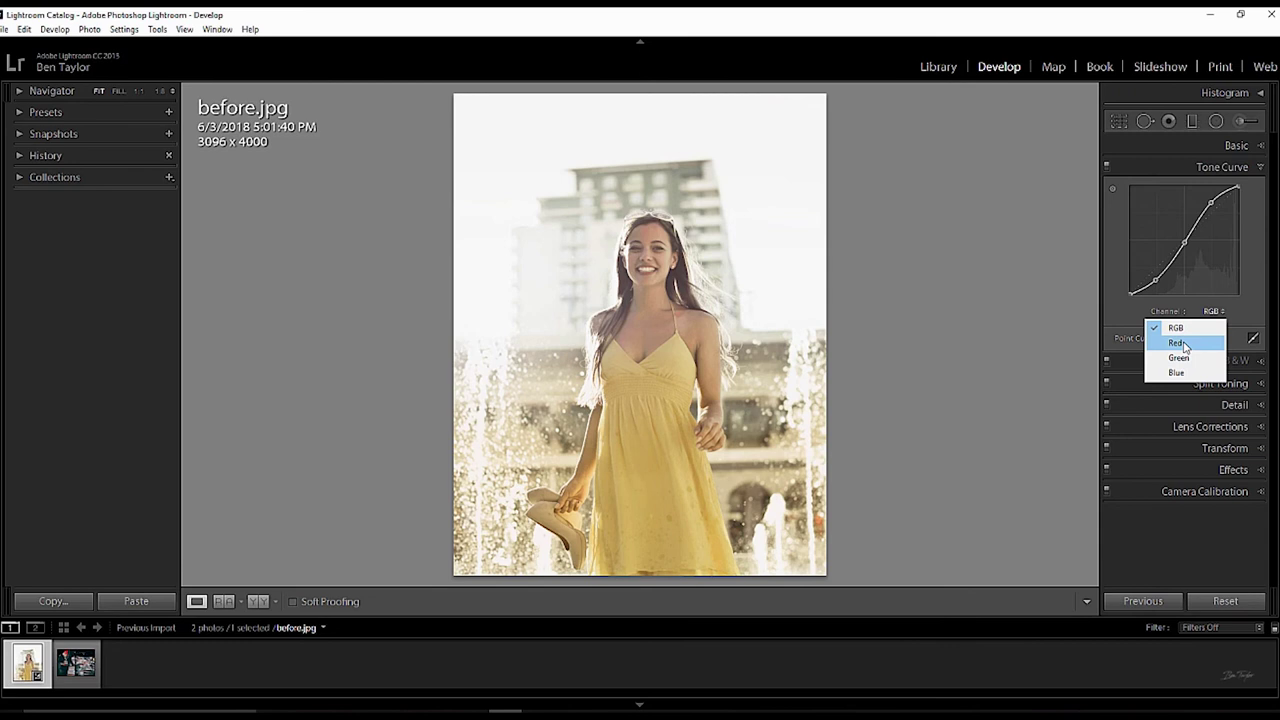
Step: Raise the Red curve's midtones, then dip the Blue curve's midpoint to about 52.2 / 47.8 %
{"action": "left_click", "coordinate": [1184, 346]}
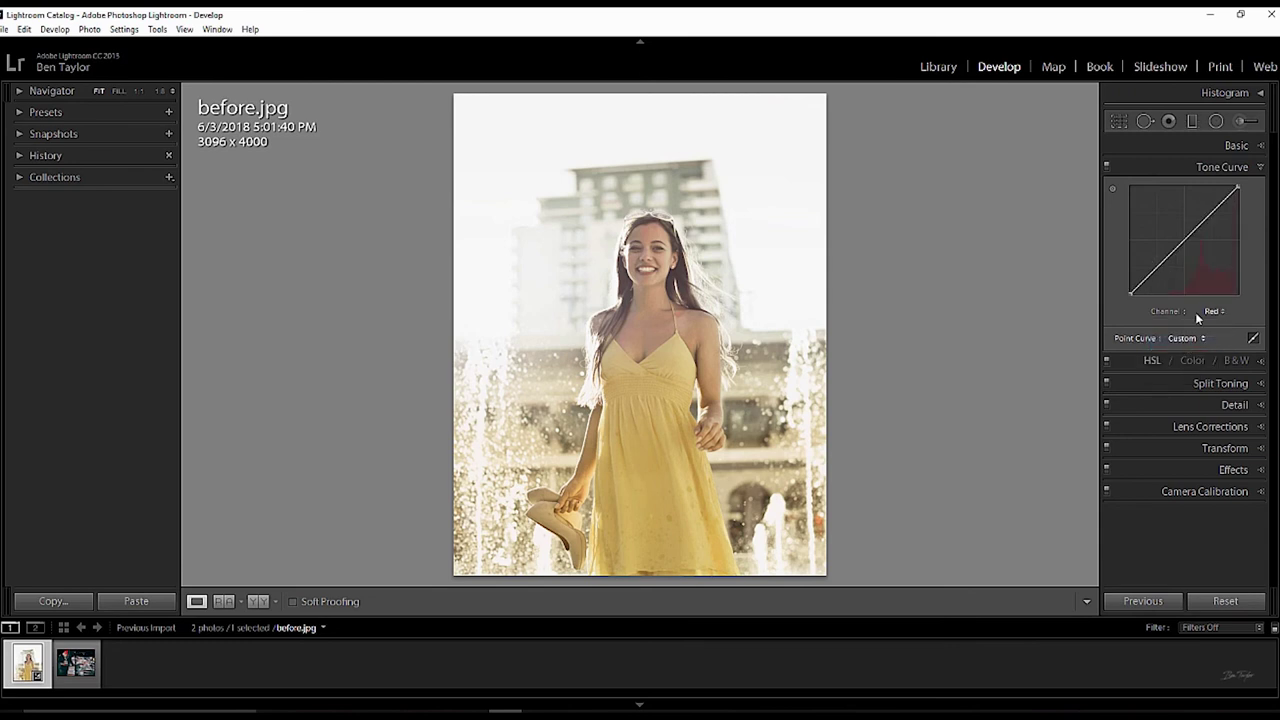
{"action": "left_click_drag", "start_coordinate": [1183, 240], "coordinate": [1185, 237]}
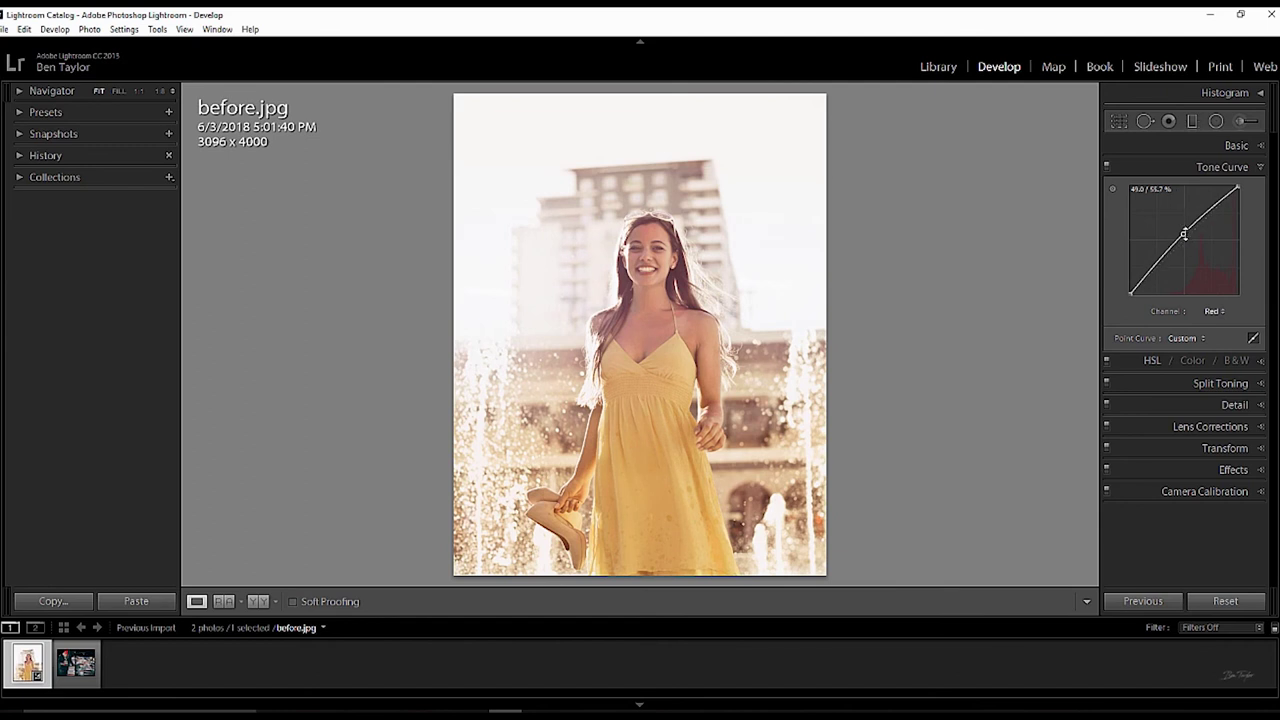
{"action": "left_click", "coordinate": [1228, 314]}
{"action": "left_click", "coordinate": [1198, 375]}
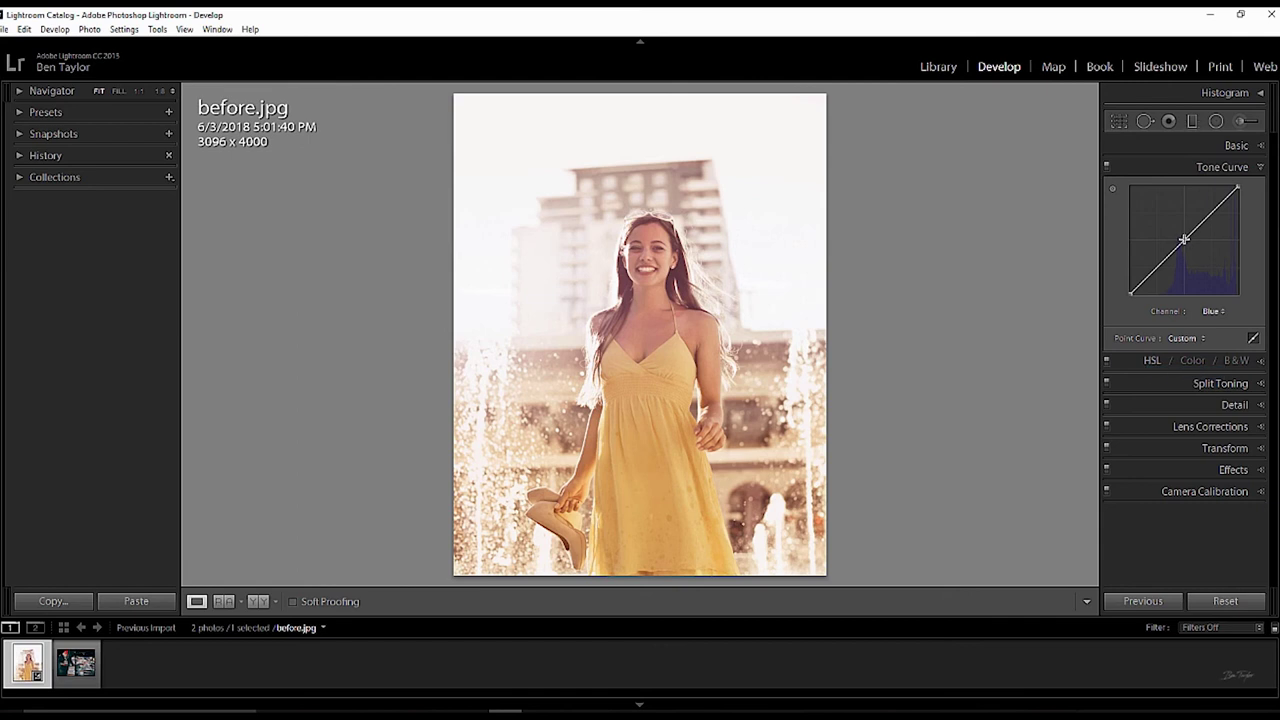
{"action": "left_click_drag", "start_coordinate": [1184, 240], "coordinate": [1188, 249]}
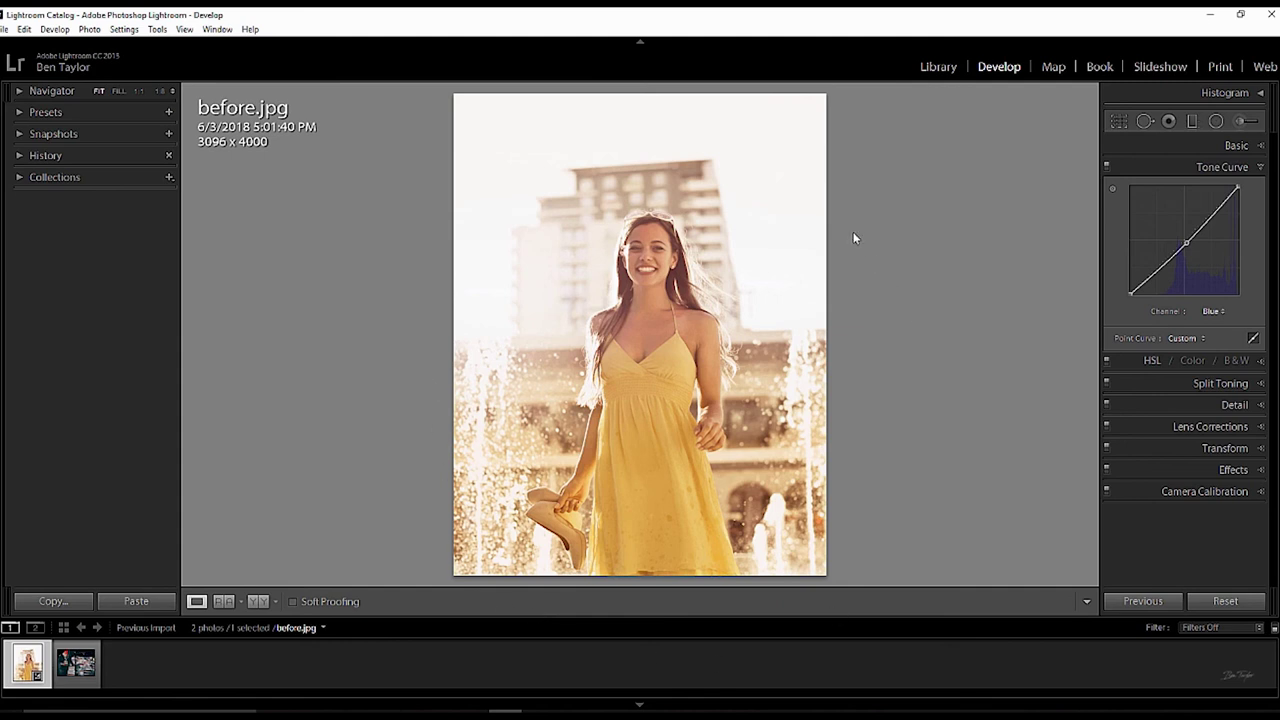
{"action": "key", "text": "backslash"}
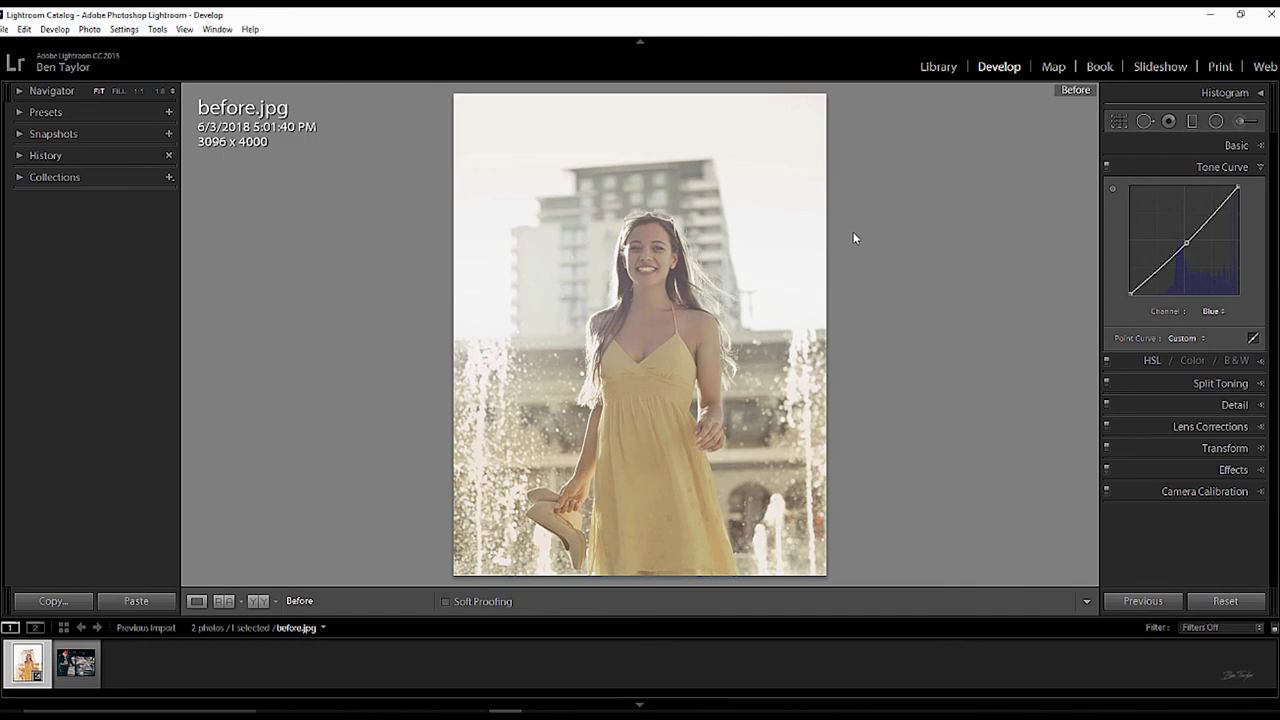
{"action": "key", "text": "backslash"}
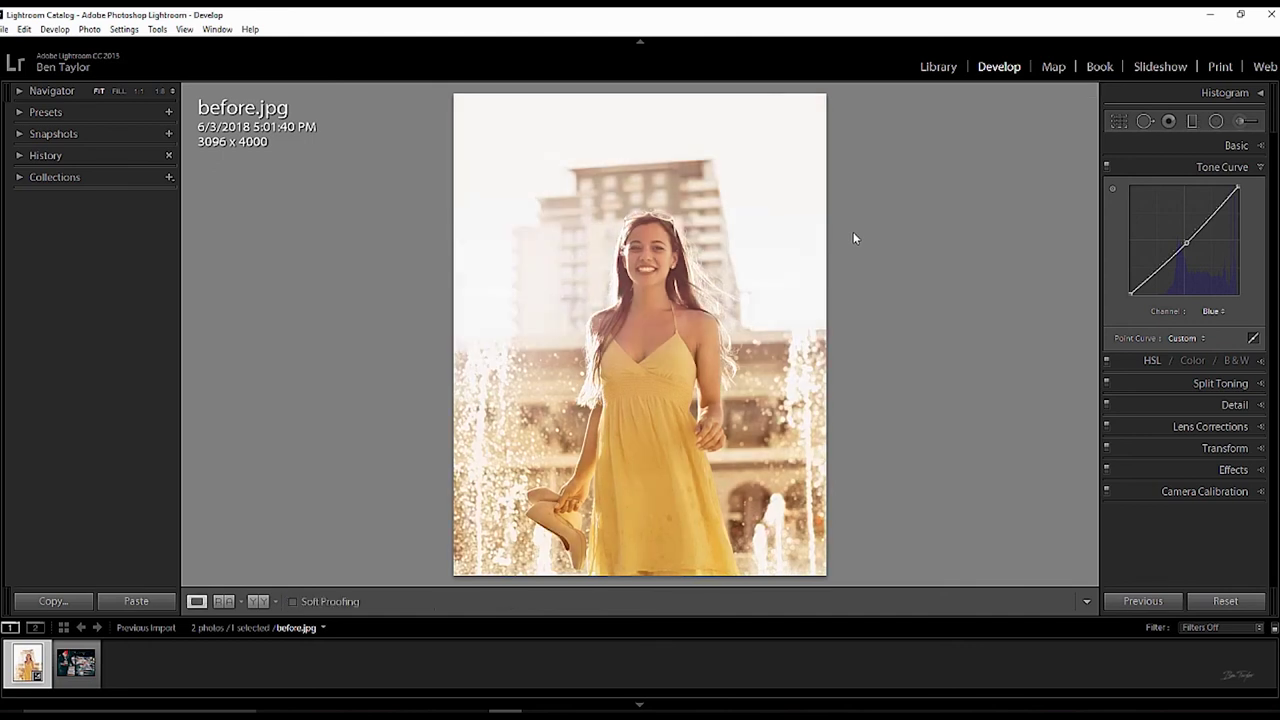